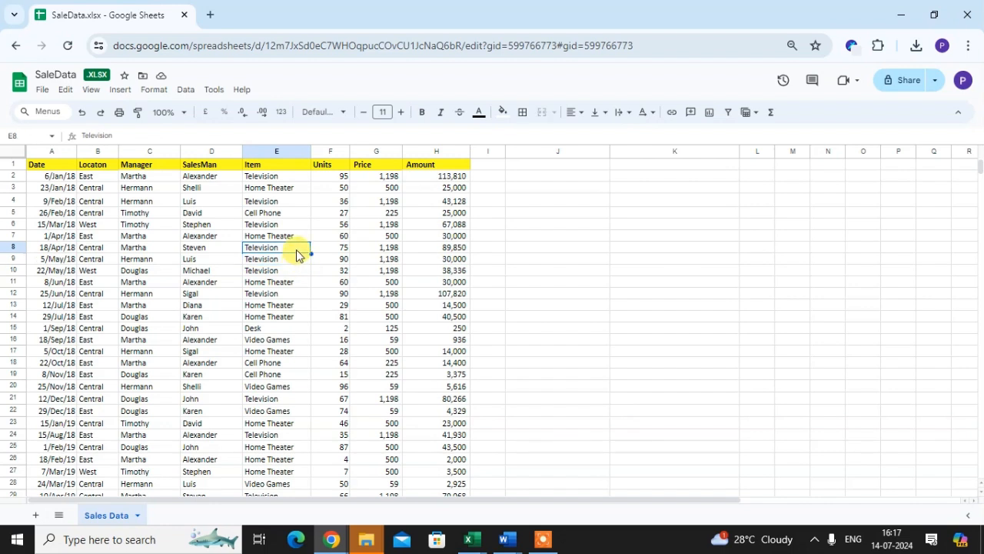
Step: Create a pivot table on a new sheet from the whole sales data range A1:H44
key(ctrl+a)
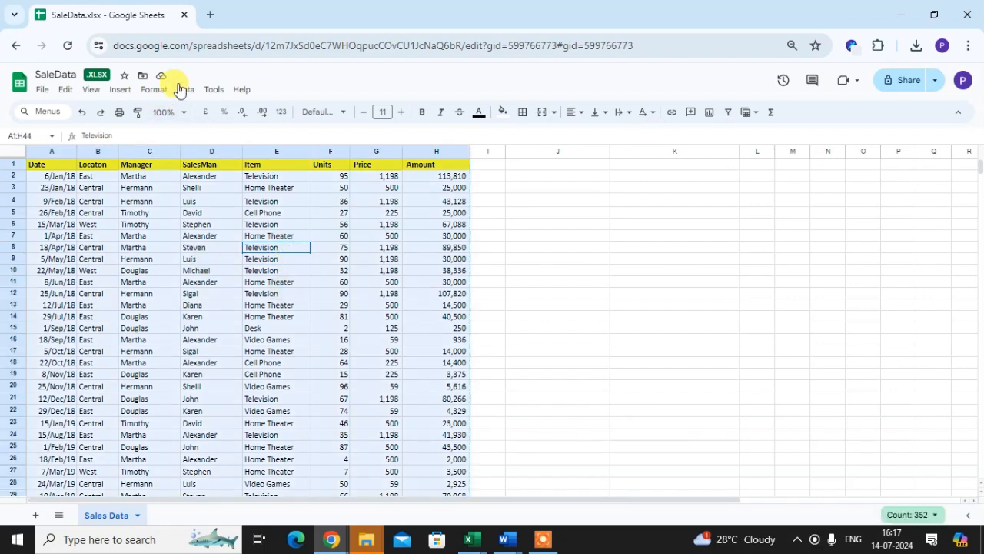
click(121, 89)
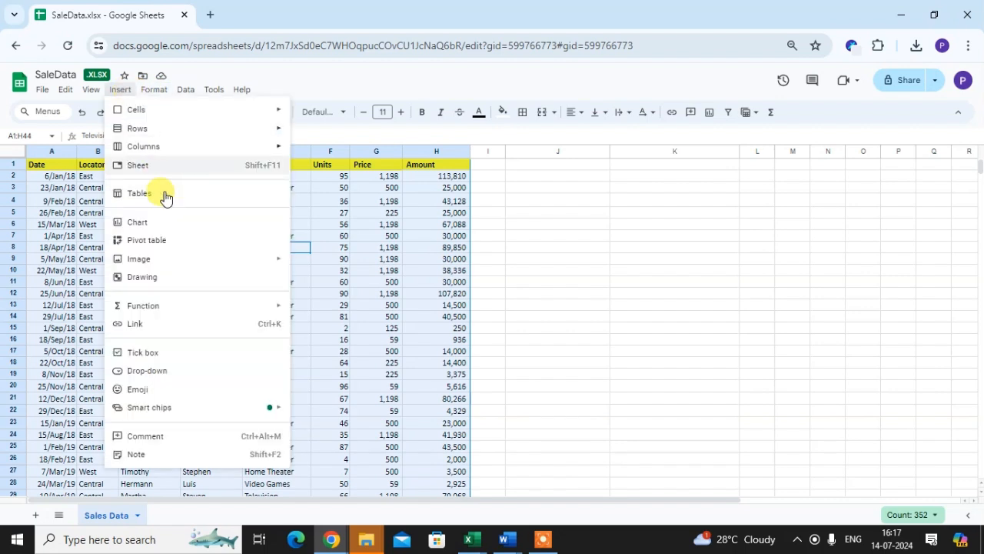
click(171, 241)
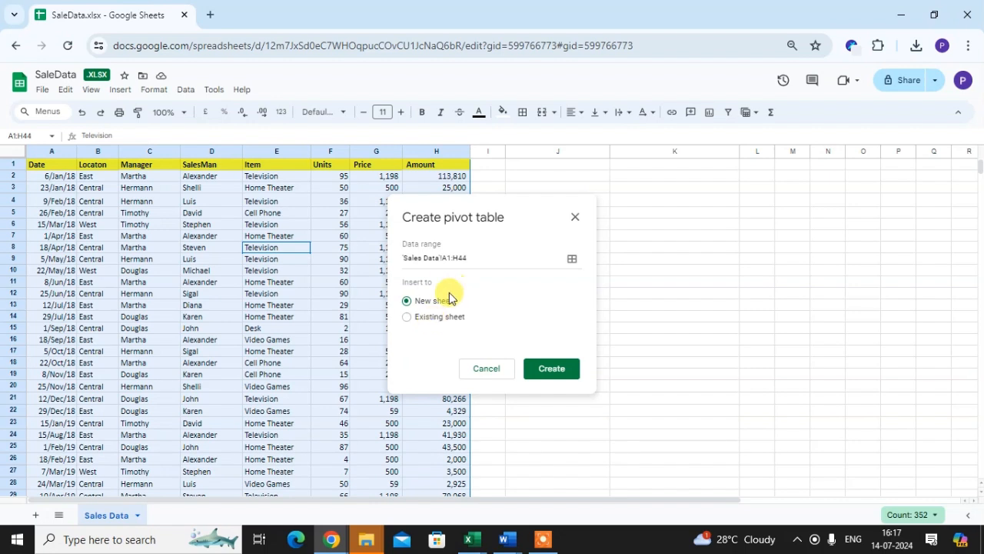
click(558, 373)
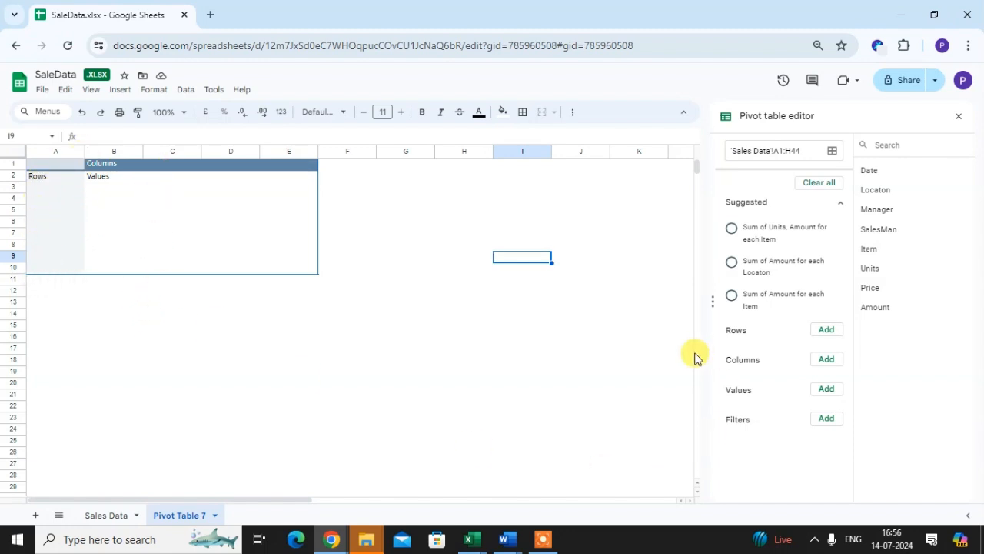
Step: Add Locaton as the pivot table's row field and Manager as its column field
click(827, 330)
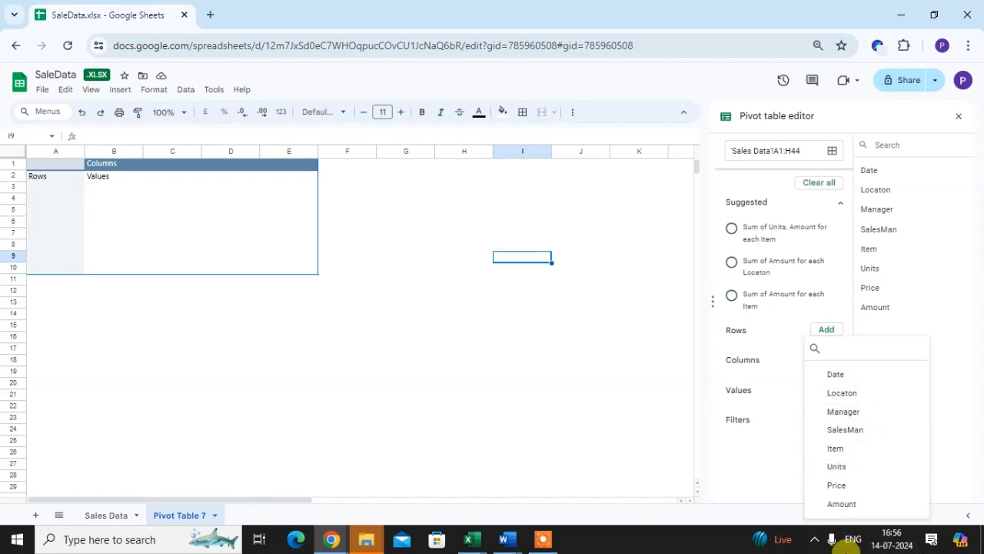
click(850, 394)
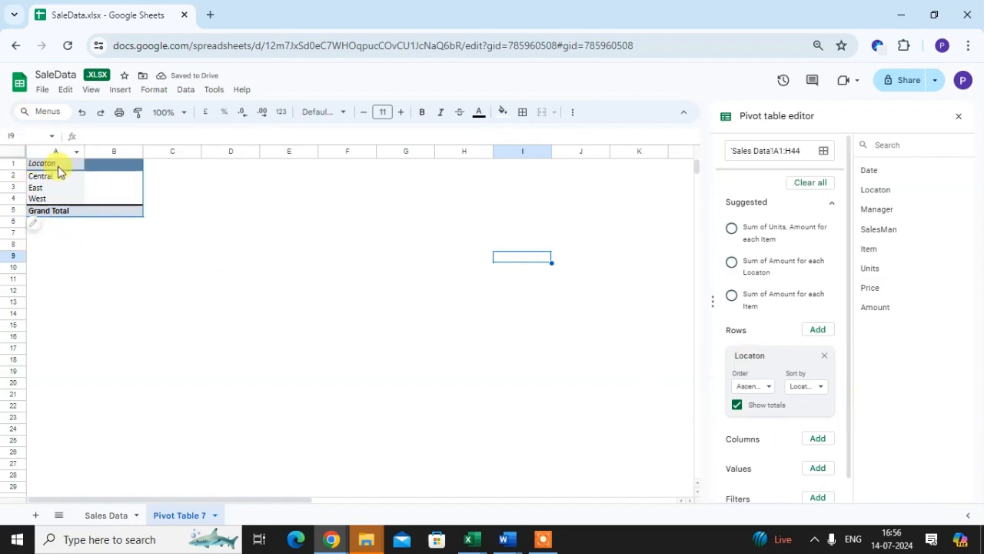
scroll(757, 408, down, 1)
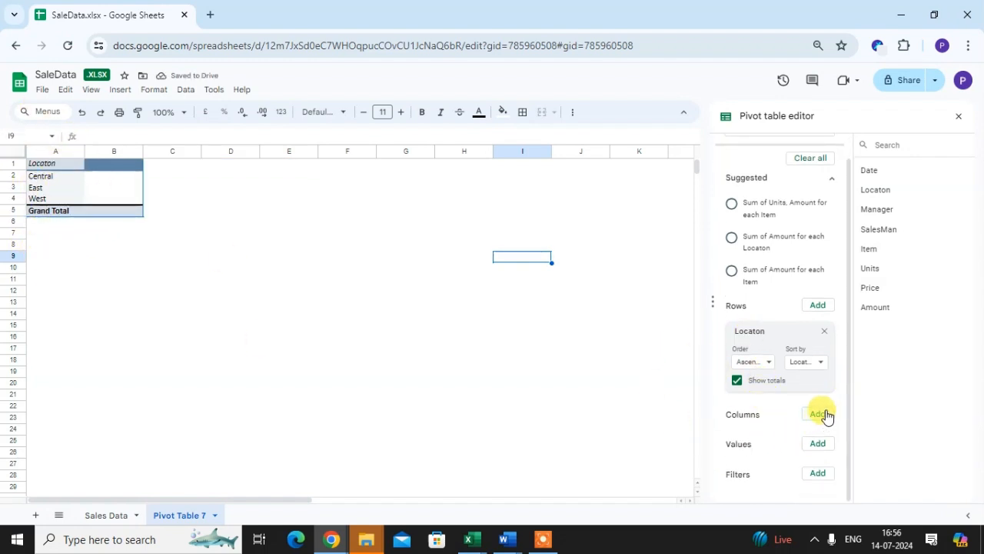
click(818, 415)
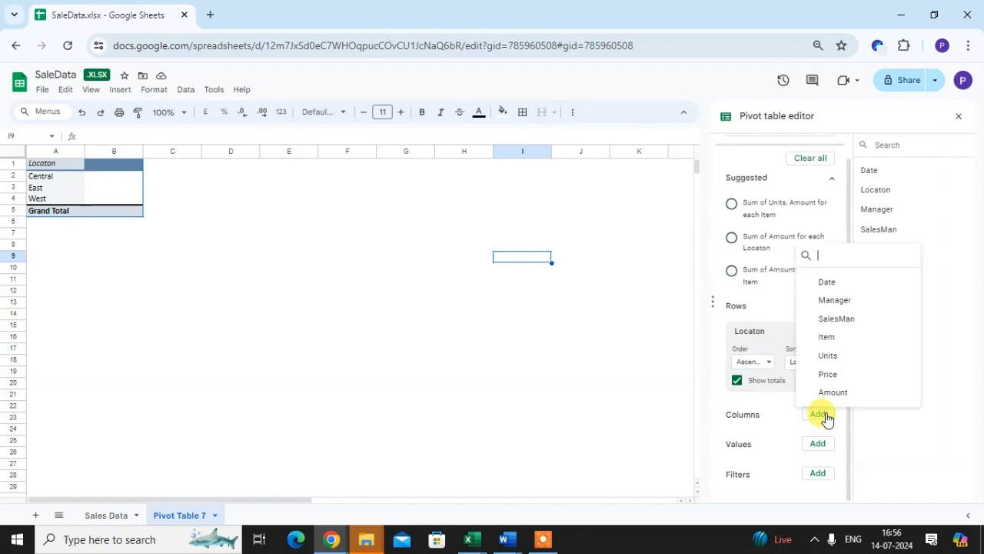
click(837, 301)
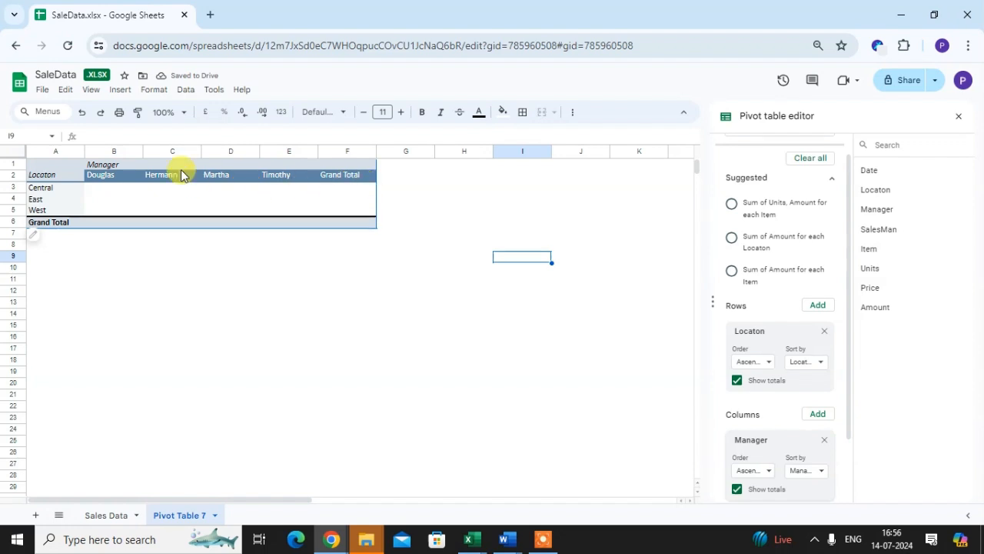
Step: Add Amount as the pivot table's value field and Date as its filter field
scroll(794, 433, down, 1)
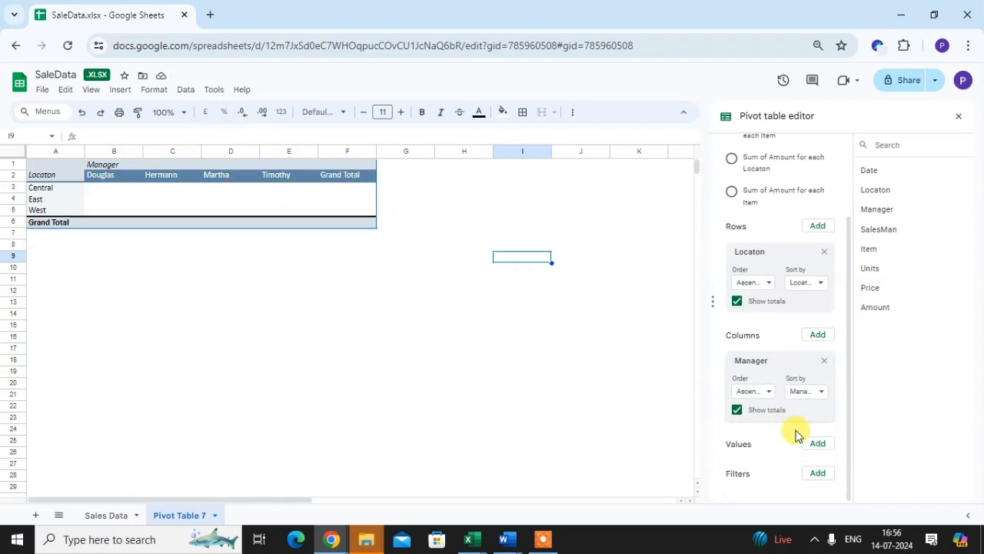
click(819, 445)
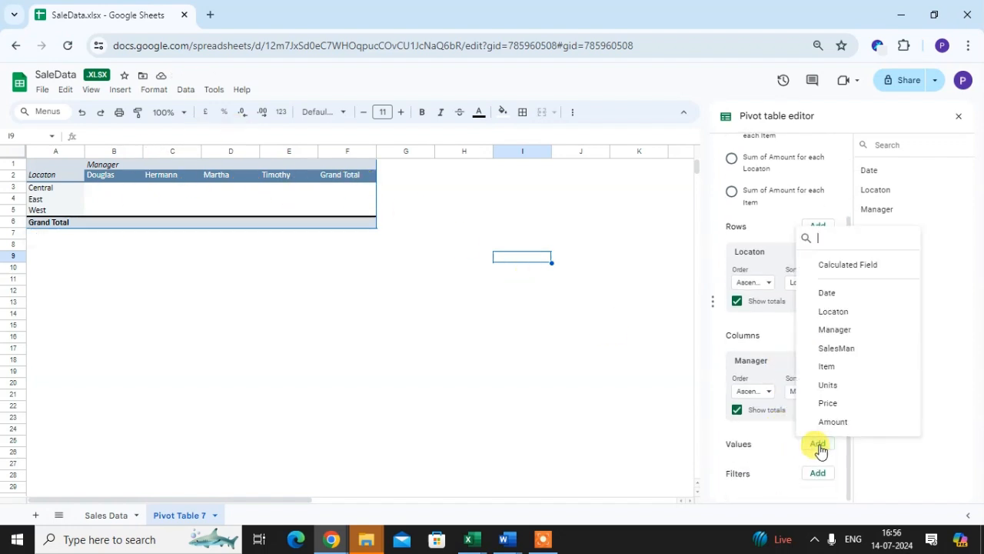
click(838, 423)
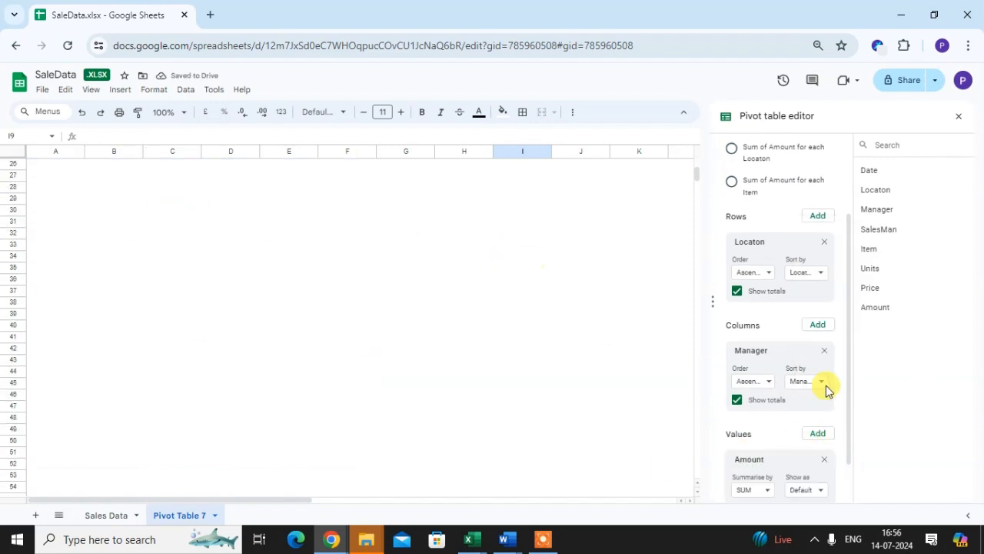
scroll(791, 392, down, 1)
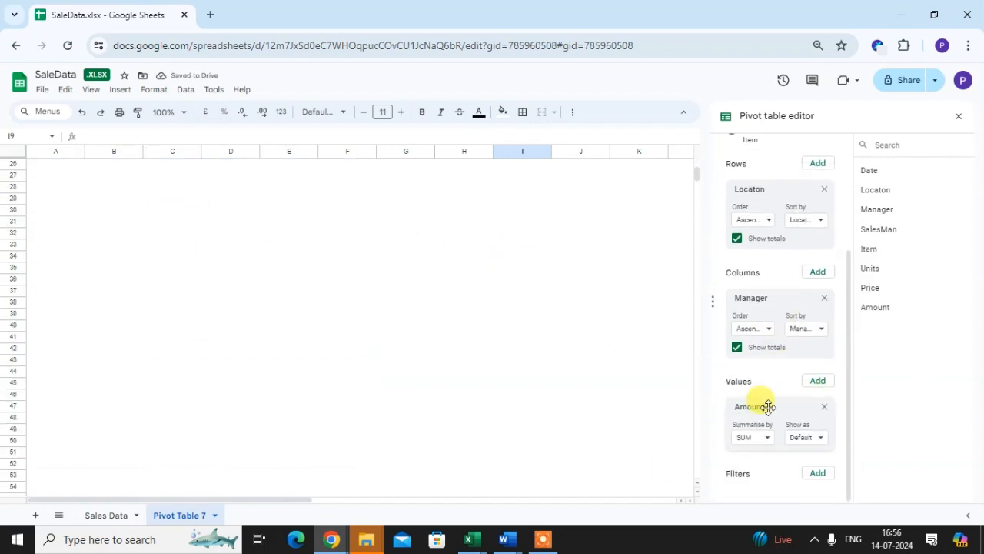
click(819, 475)
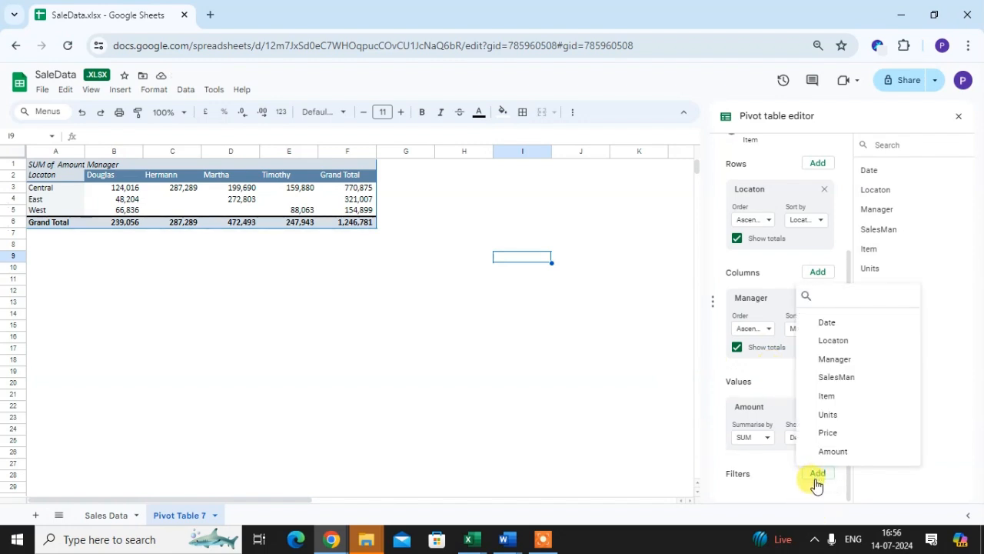
click(821, 321)
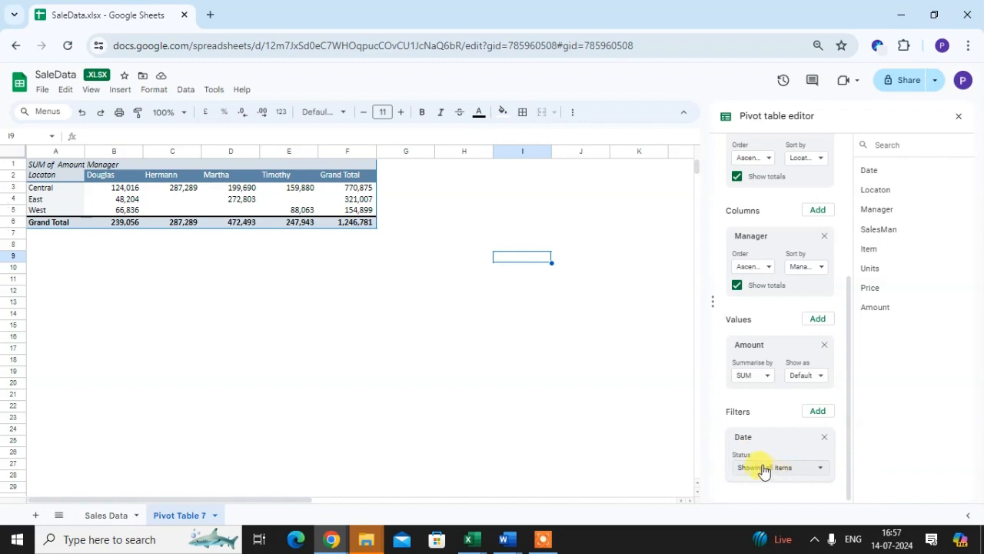
Step: Filter the pivot table by Date so that only 1/Apr/18 is included
click(821, 472)
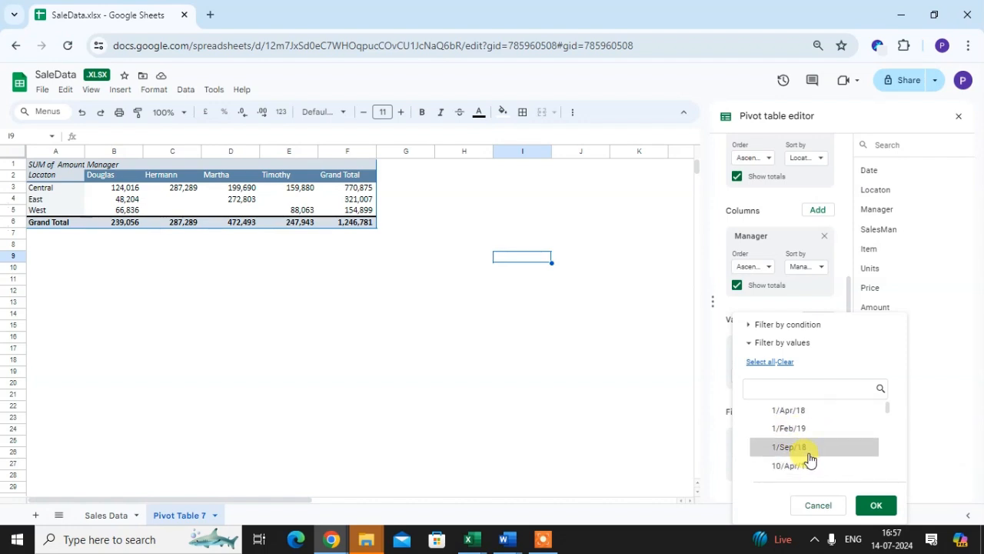
click(822, 418)
click(876, 505)
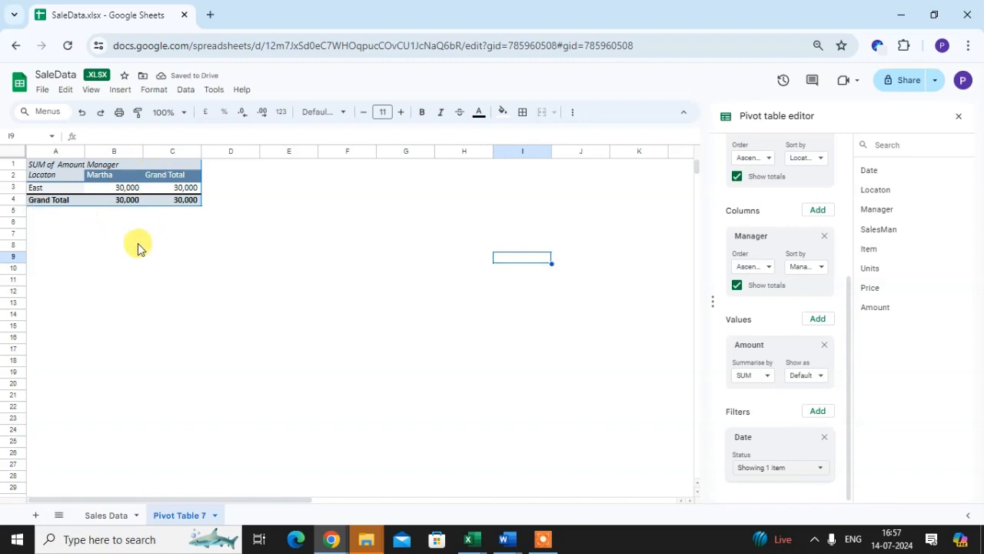
Step: Reset the pivot table's Date filter by selecting all dates
click(798, 471)
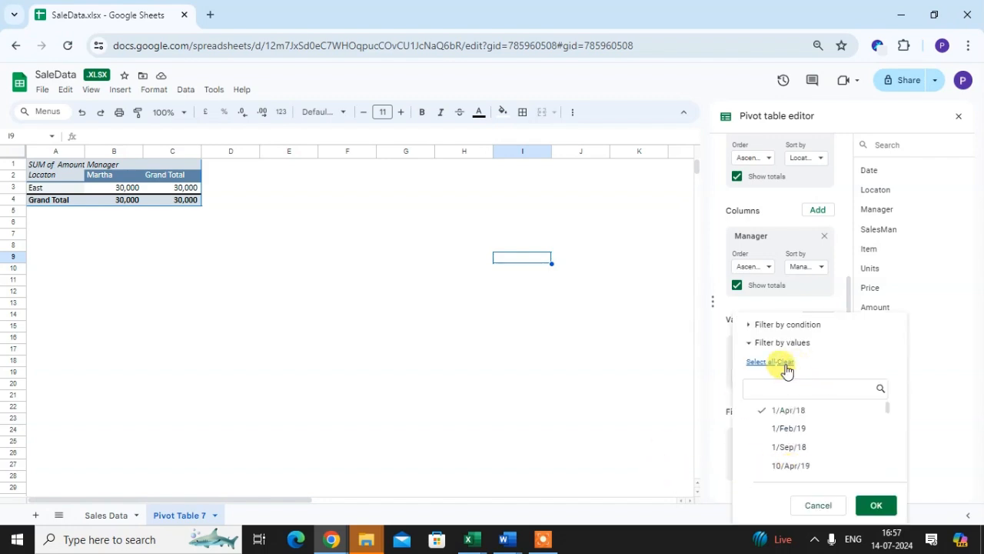
click(758, 363)
click(876, 506)
Step: Sort both the Locaton rows and the Manager columns of the pivot table in descending order
scroll(769, 333, up, 3)
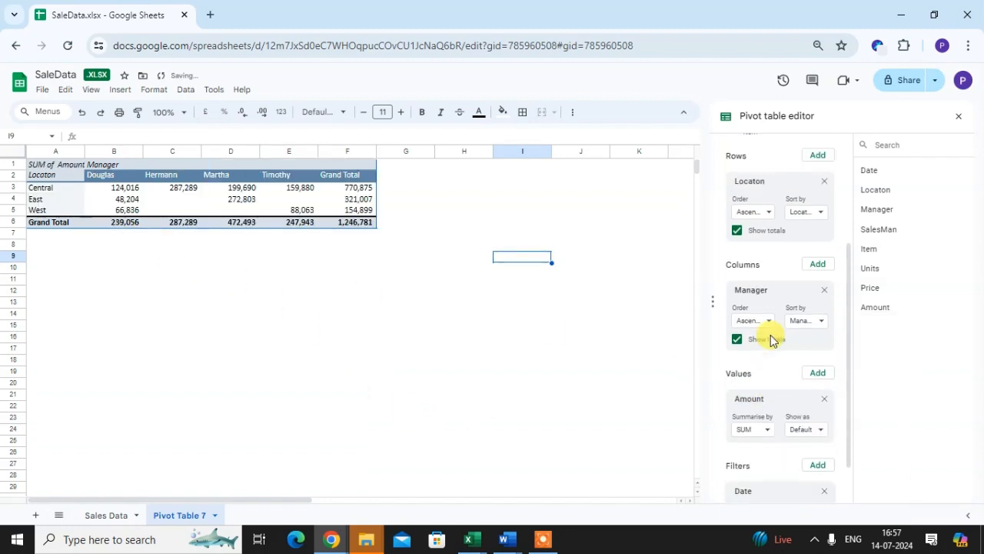
scroll(764, 311, down, 1)
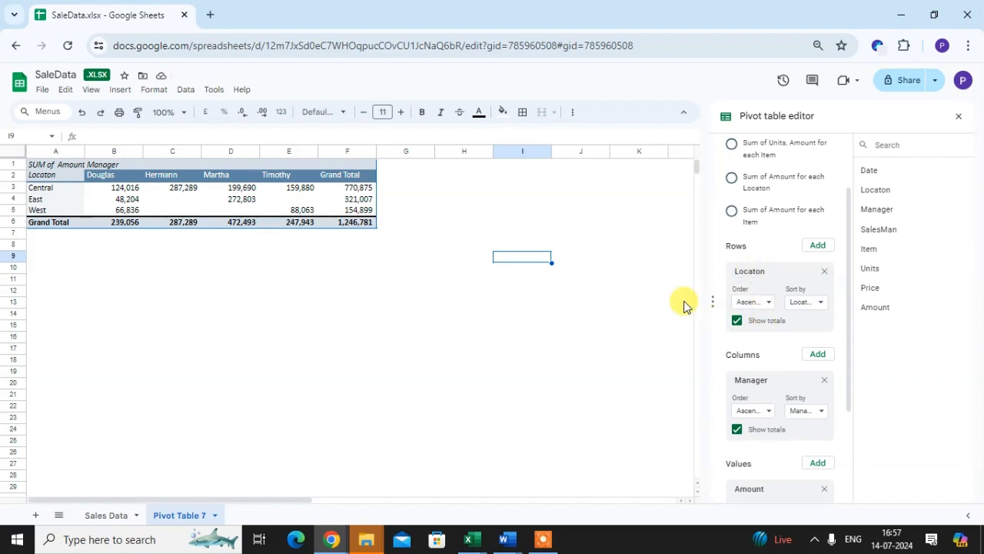
click(767, 303)
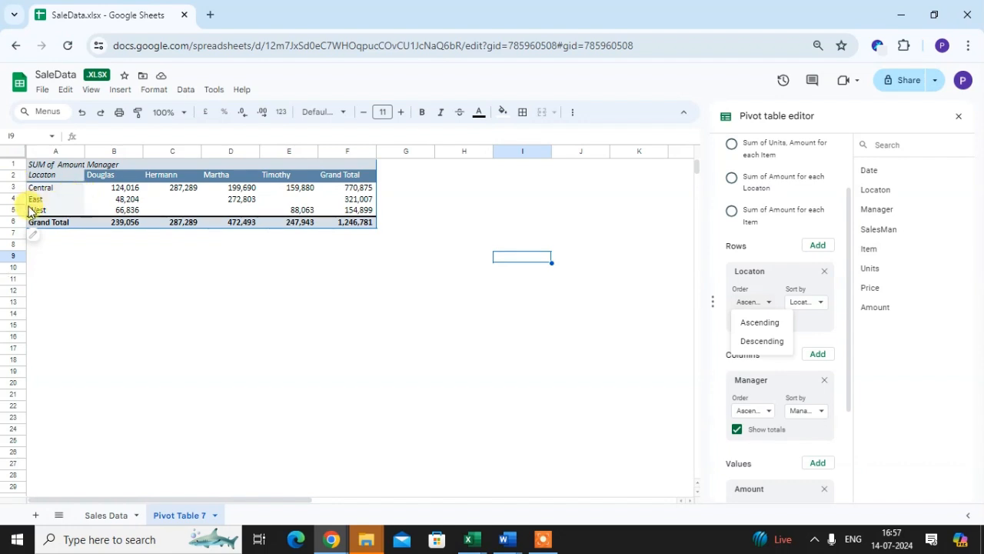
click(767, 343)
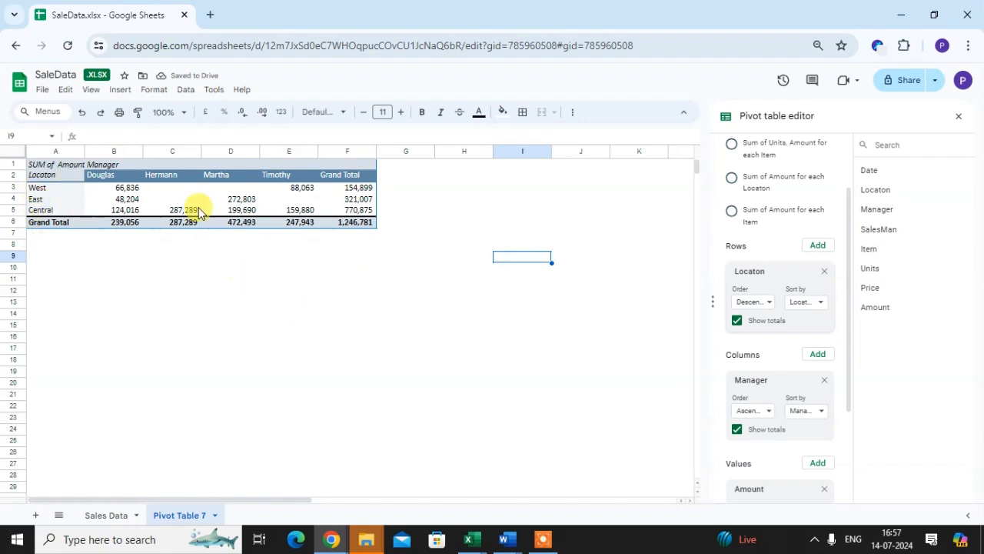
scroll(792, 338, down, 1)
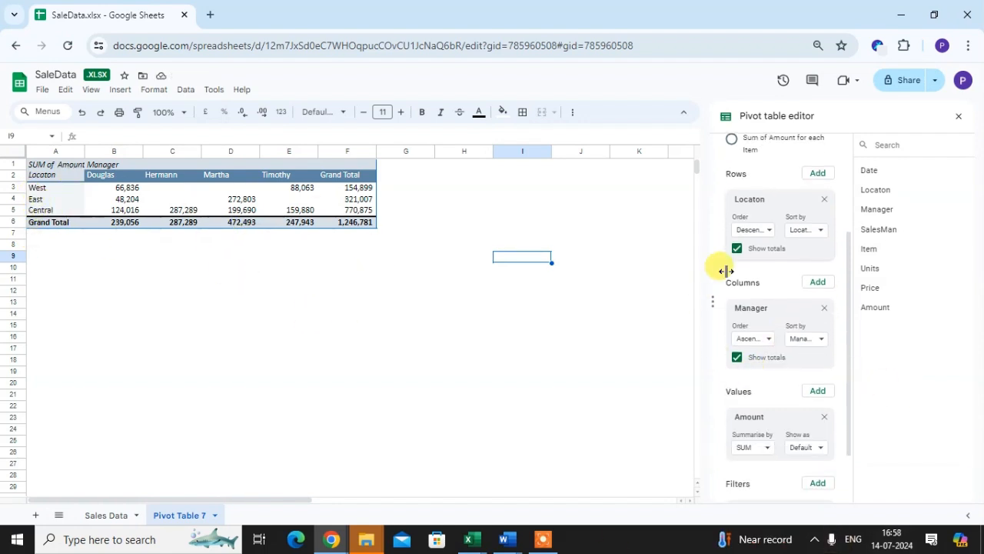
click(750, 341)
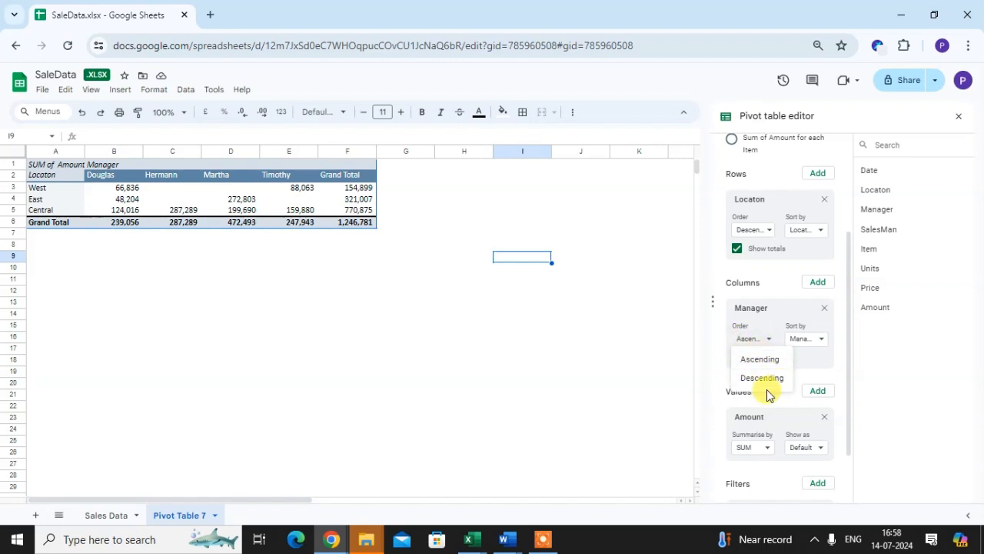
click(764, 379)
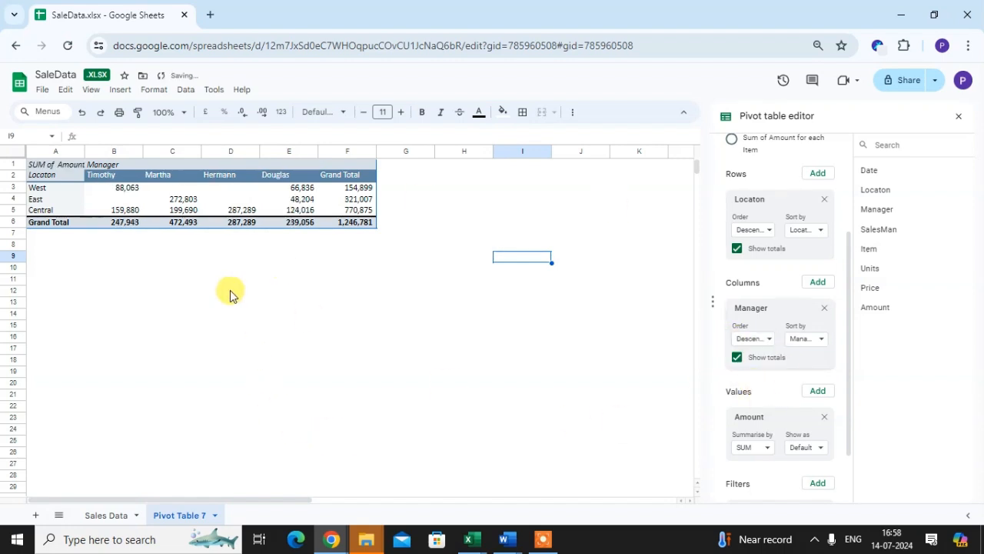
Step: Try summarising the pivot table's Amount values by COUNT, AVERAGE and MAX in turn
scroll(792, 323, down, 1)
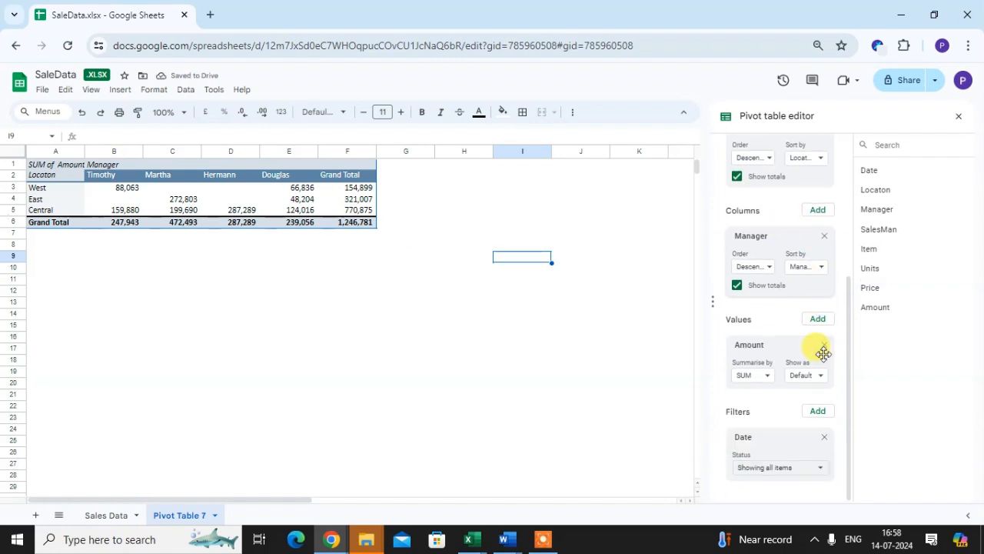
click(766, 376)
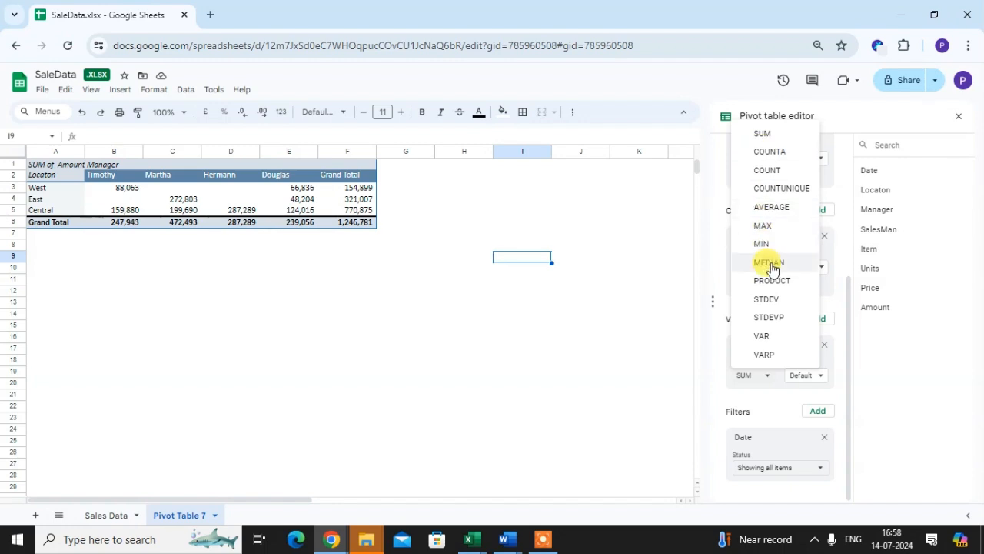
click(765, 170)
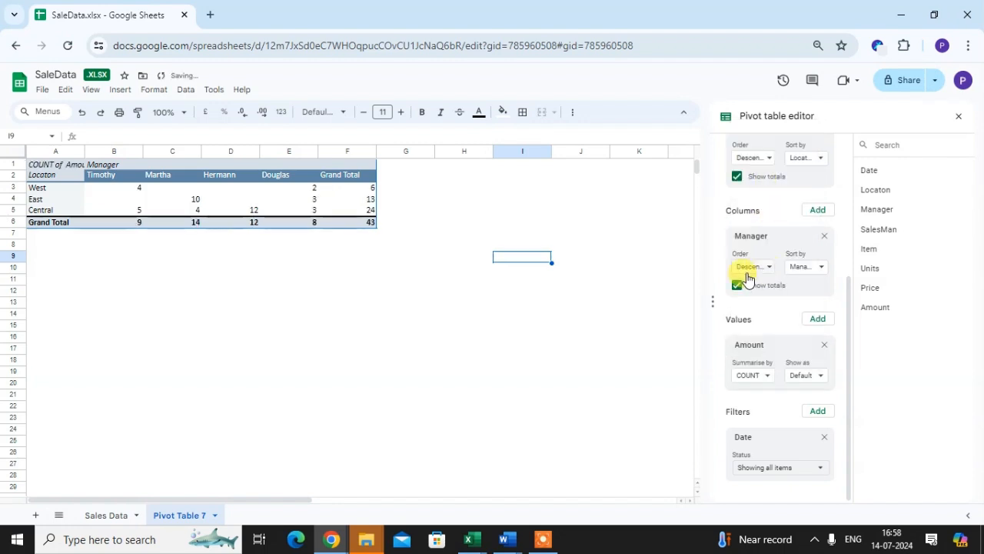
click(767, 375)
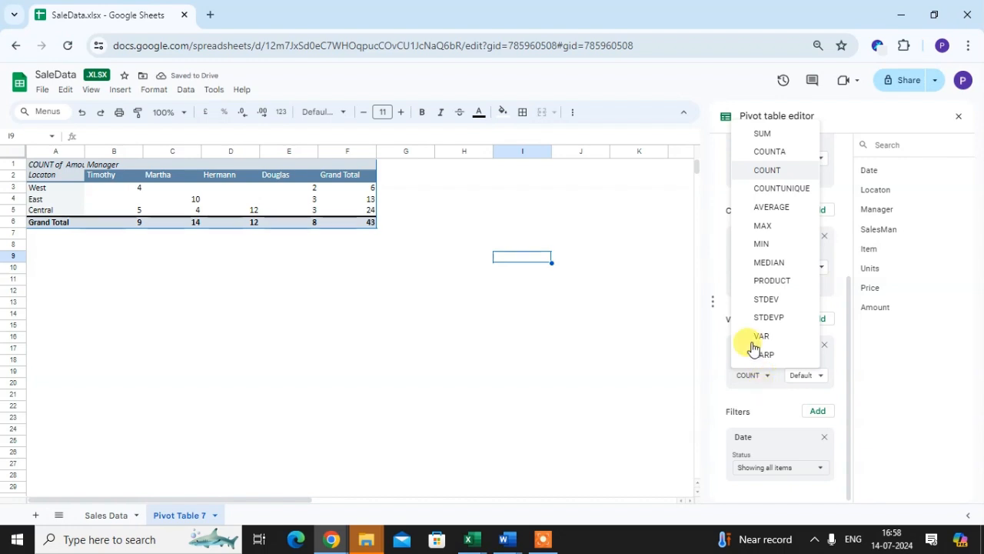
click(776, 208)
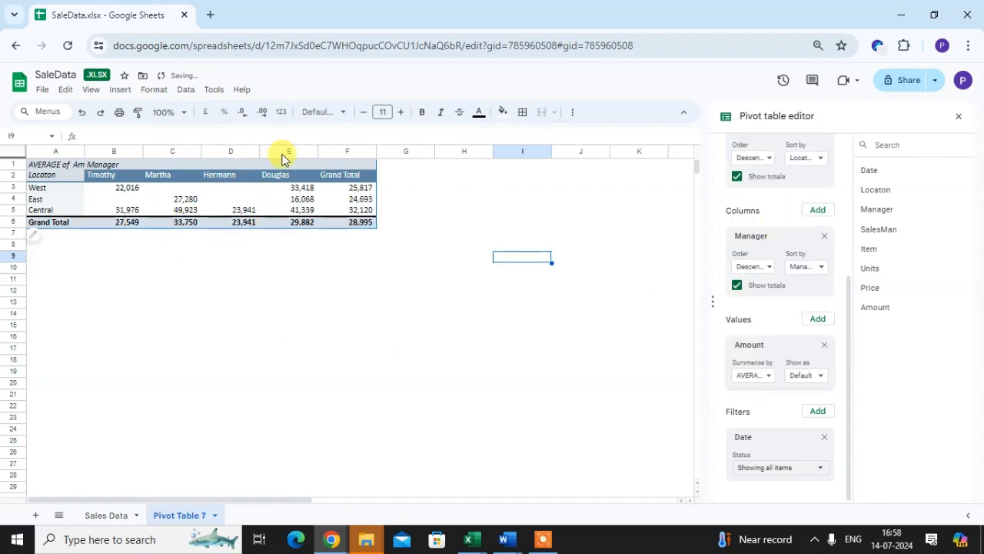
click(767, 376)
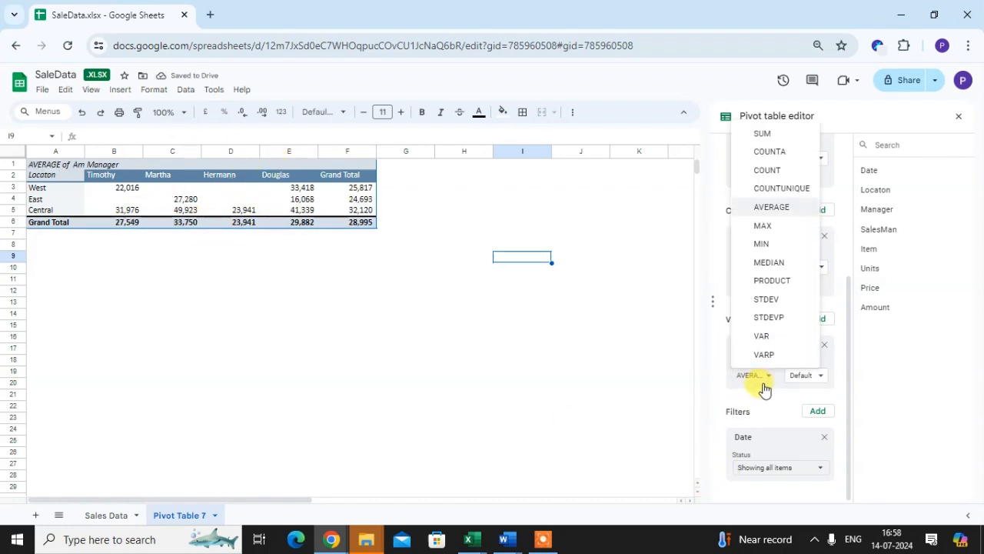
click(772, 232)
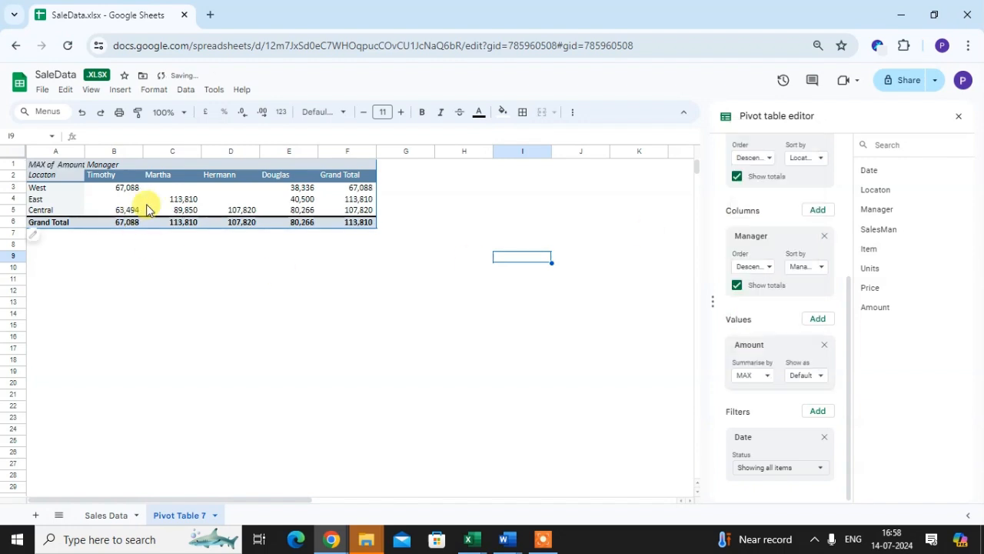
Step: Set the Amount values in the pivot table back to being summarised by SUM
click(768, 376)
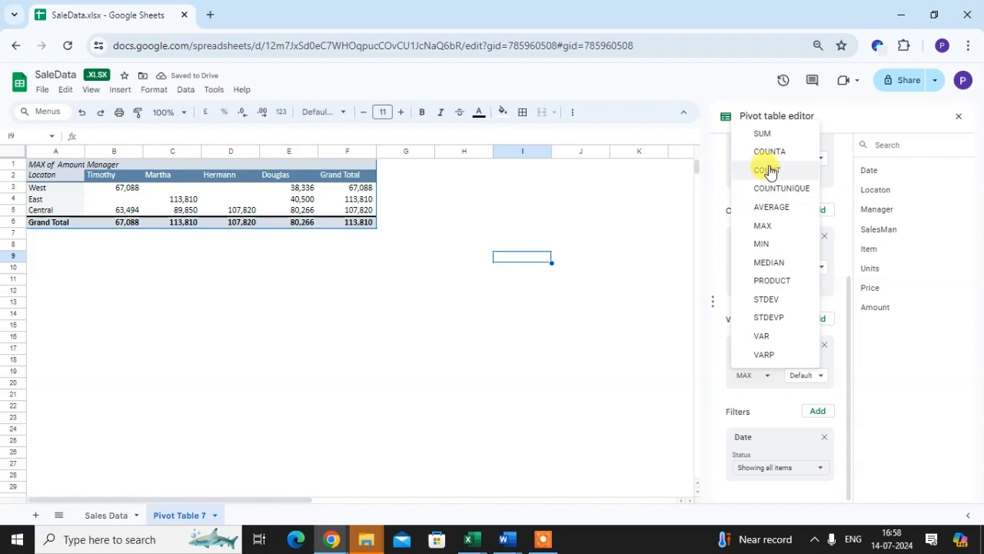
click(781, 134)
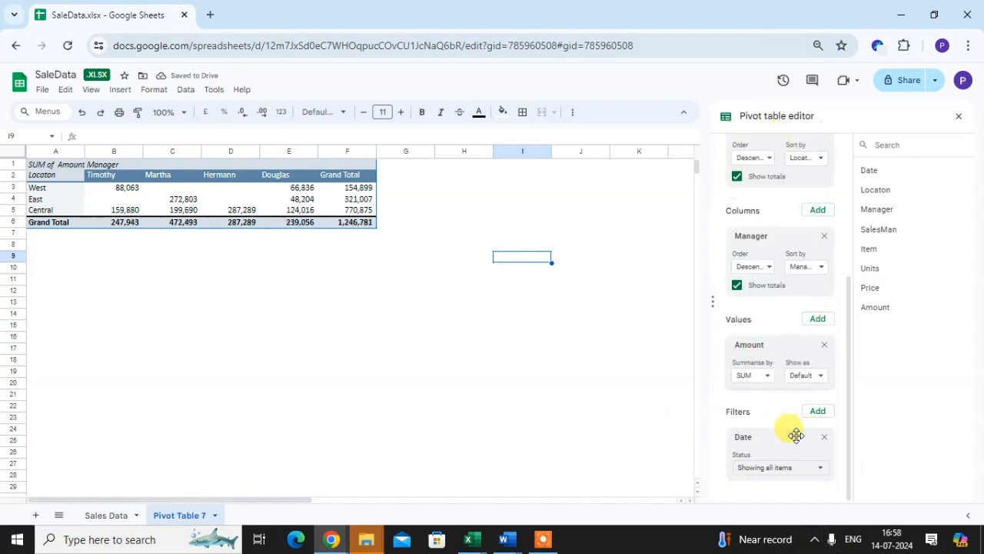
scroll(774, 448, up, 3)
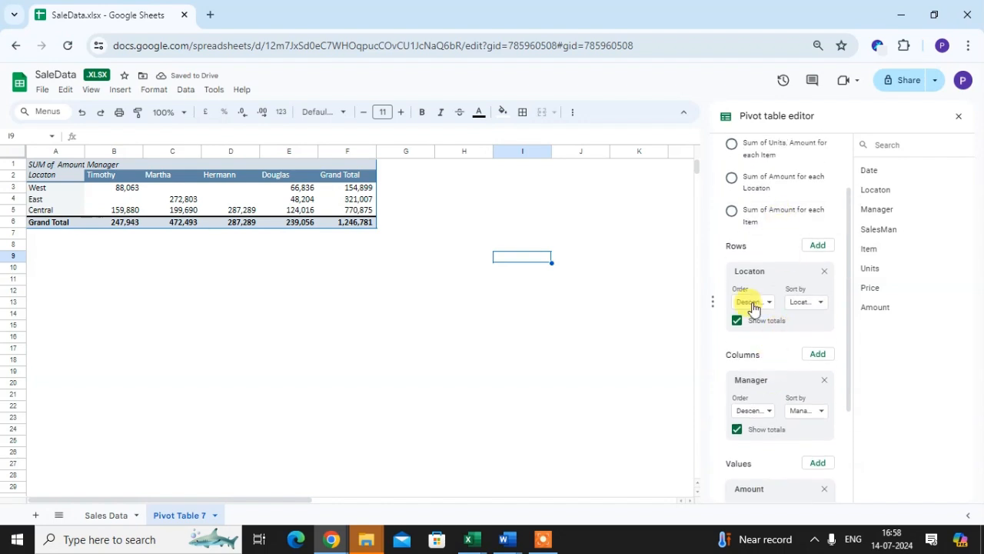
Step: Try the suggested pivot tables in turn: Sum of Units, Amount for each Item, Sum of Amount for each Locaton, and Sum of Amount for each Item
scroll(792, 369, down, 3)
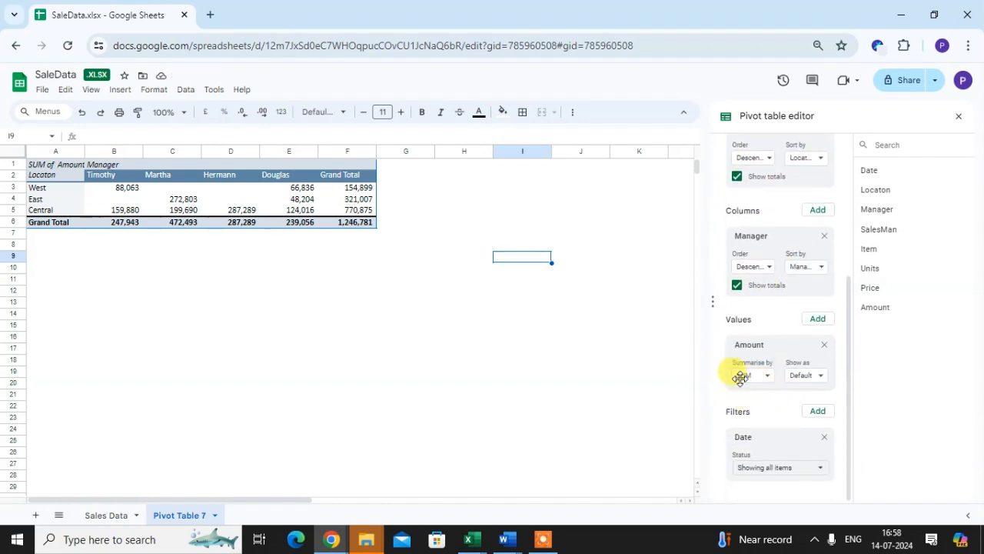
scroll(778, 446, up, 5)
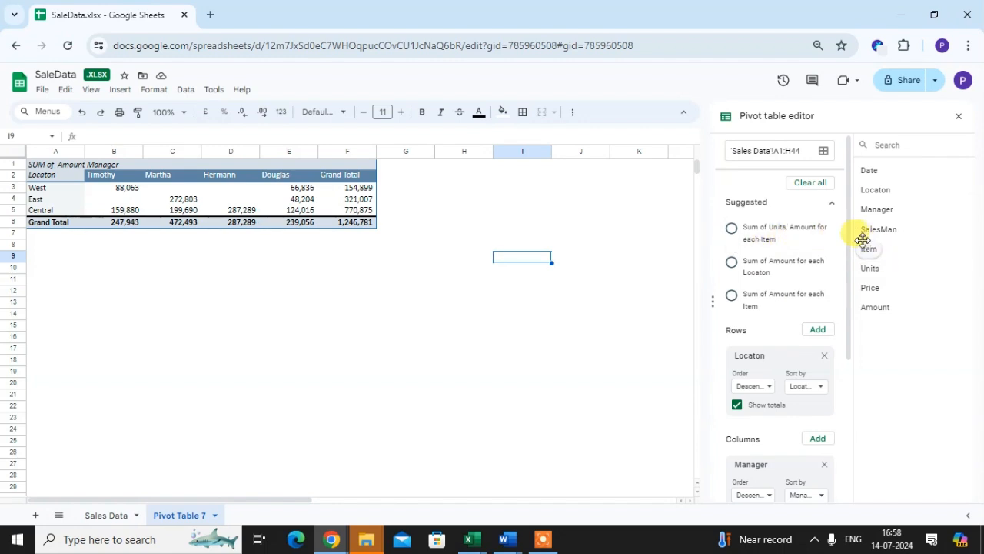
click(731, 231)
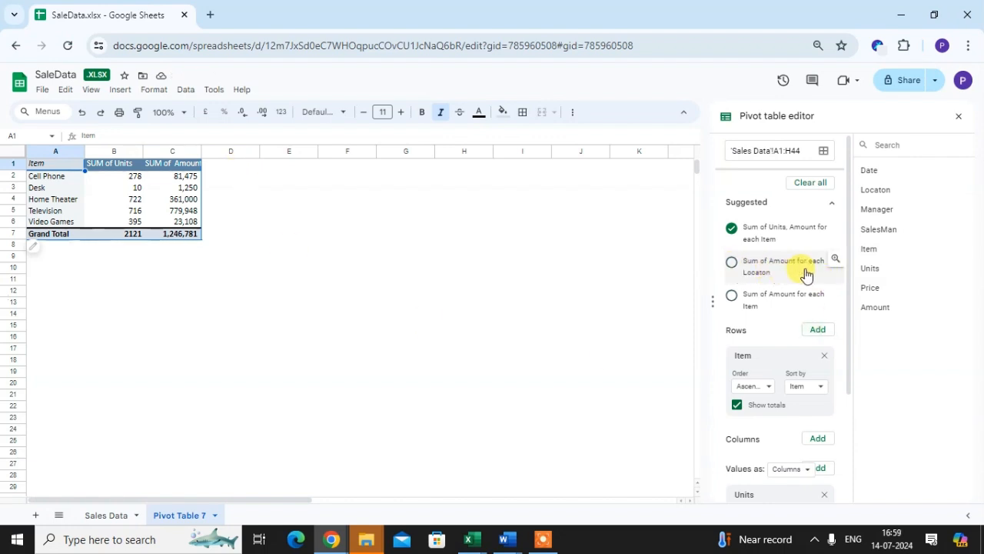
click(731, 262)
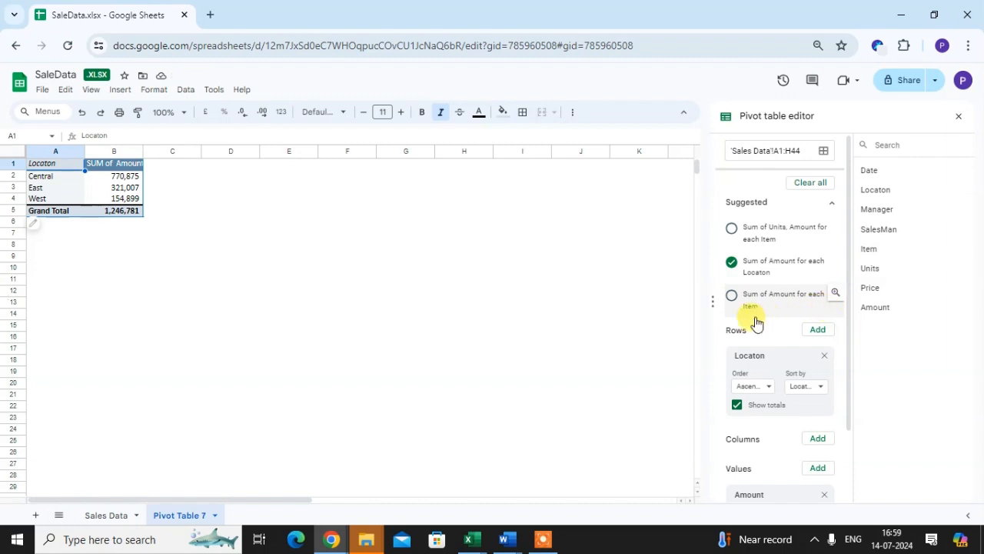
click(731, 296)
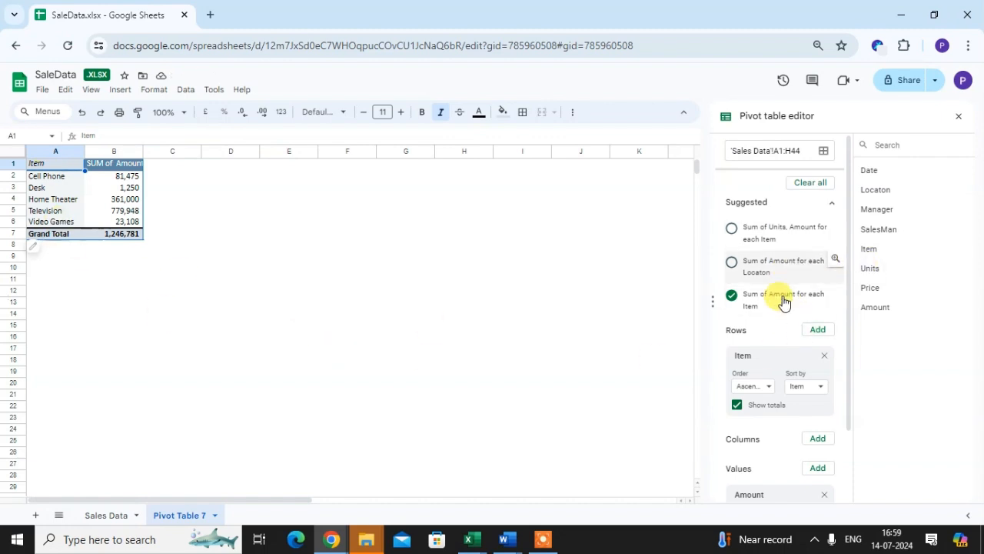
Step: Turn the totals off and back on for the pivot table's Locaton rows, and likewise for its Manager columns
scroll(828, 361, down, 2)
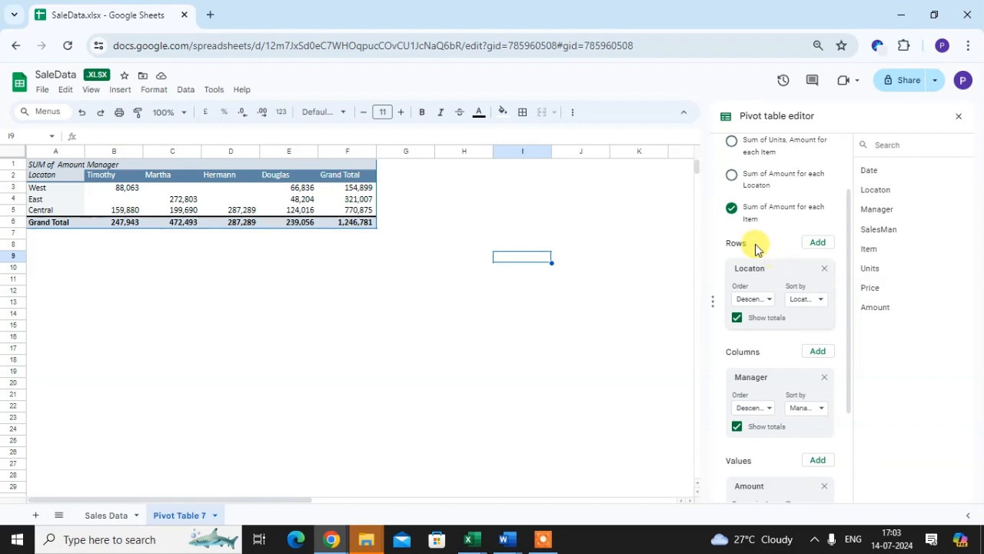
click(736, 317)
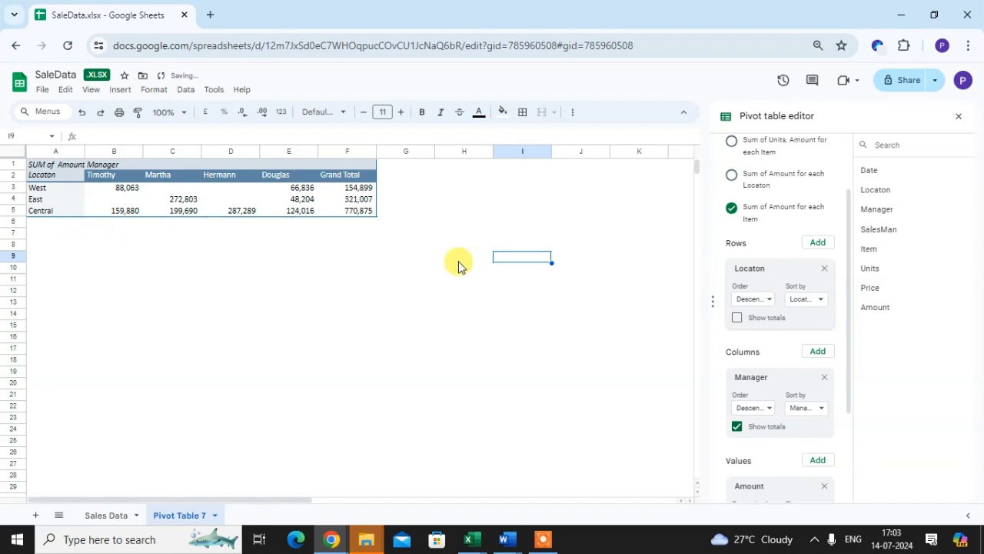
click(737, 318)
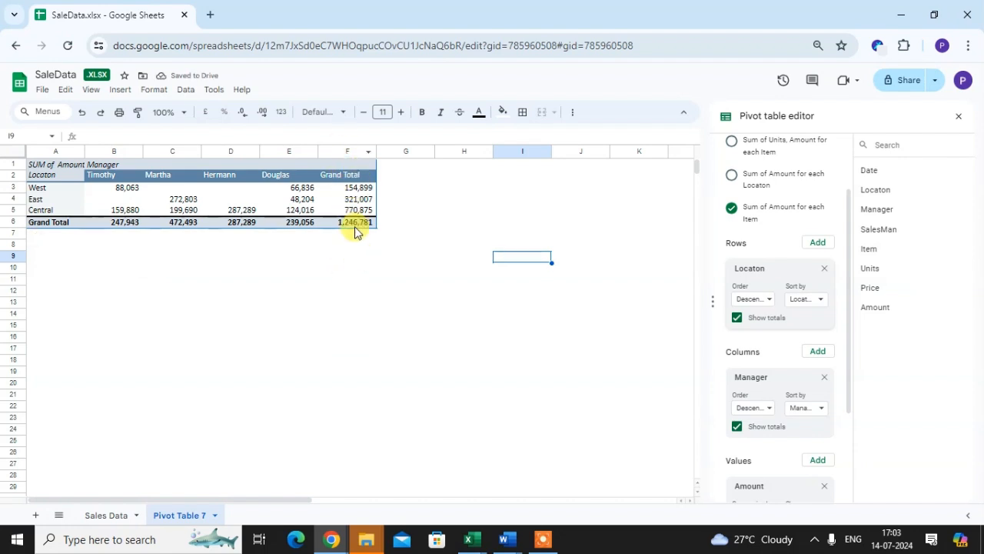
scroll(841, 413, down, 1)
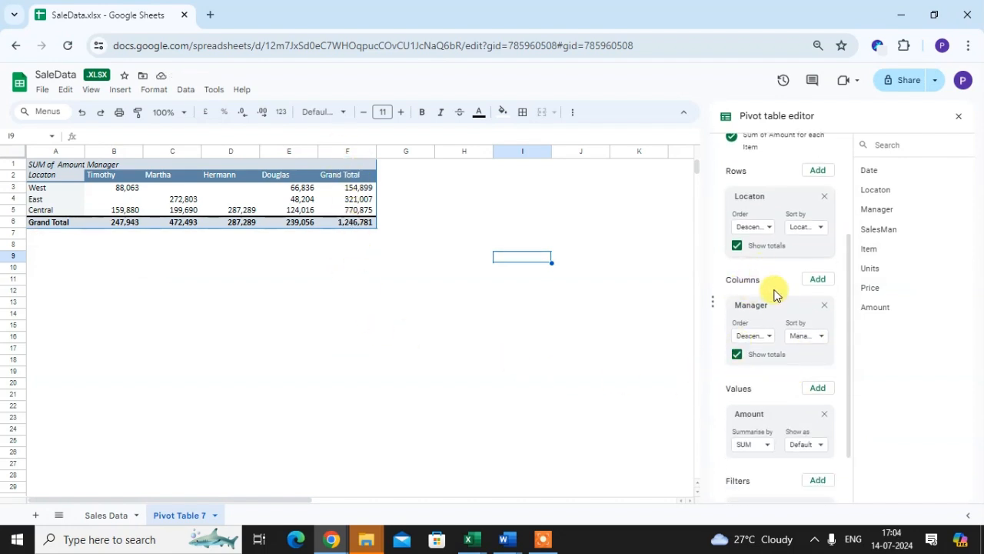
click(737, 358)
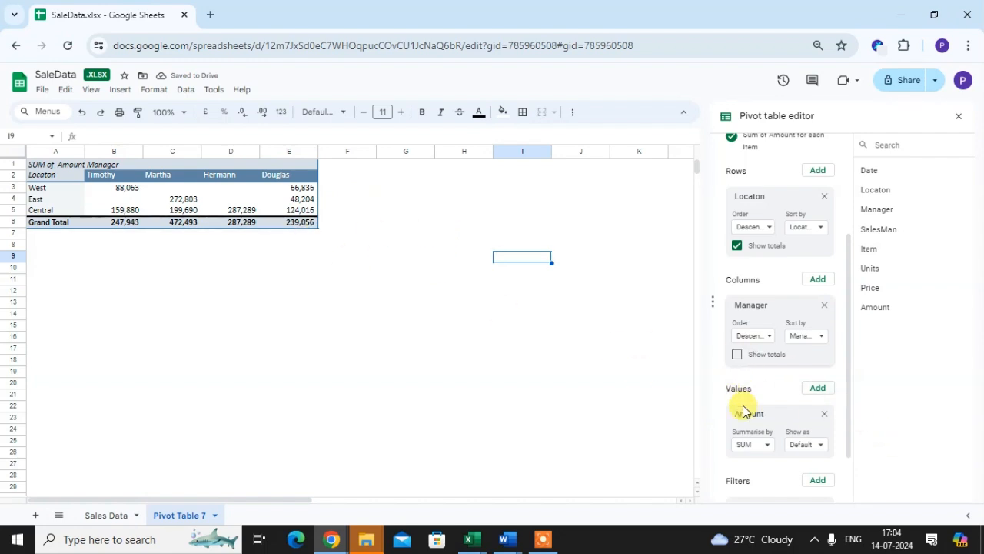
click(737, 354)
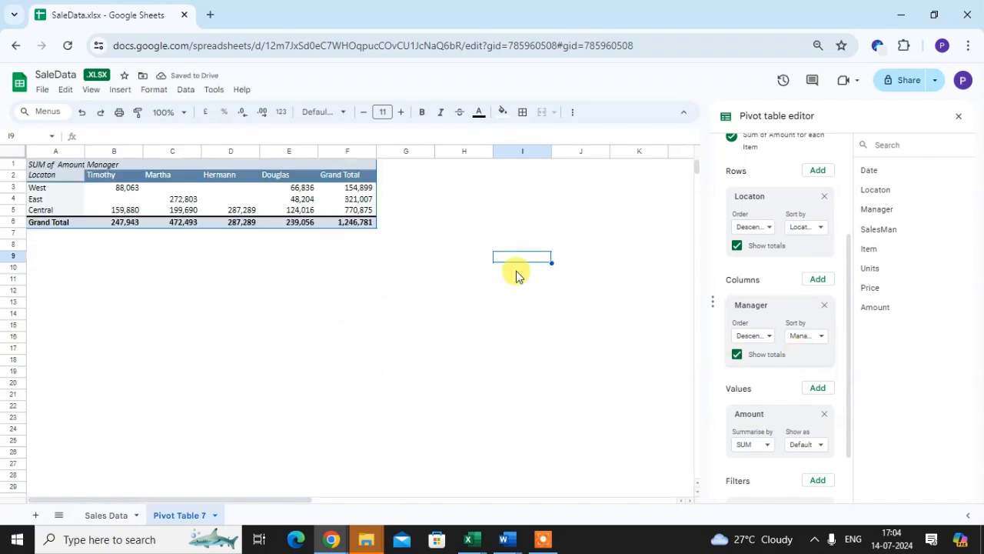
scroll(781, 335, down, 1)
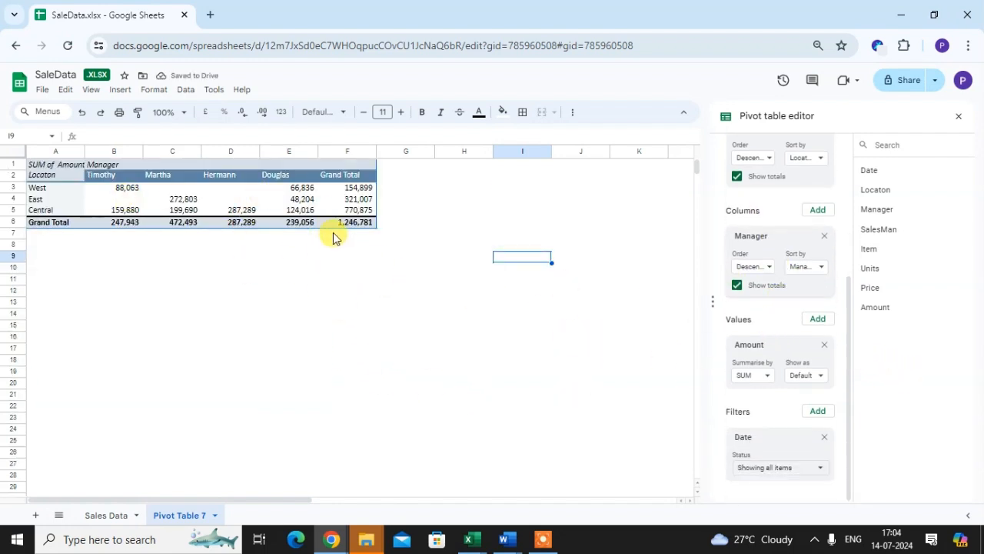